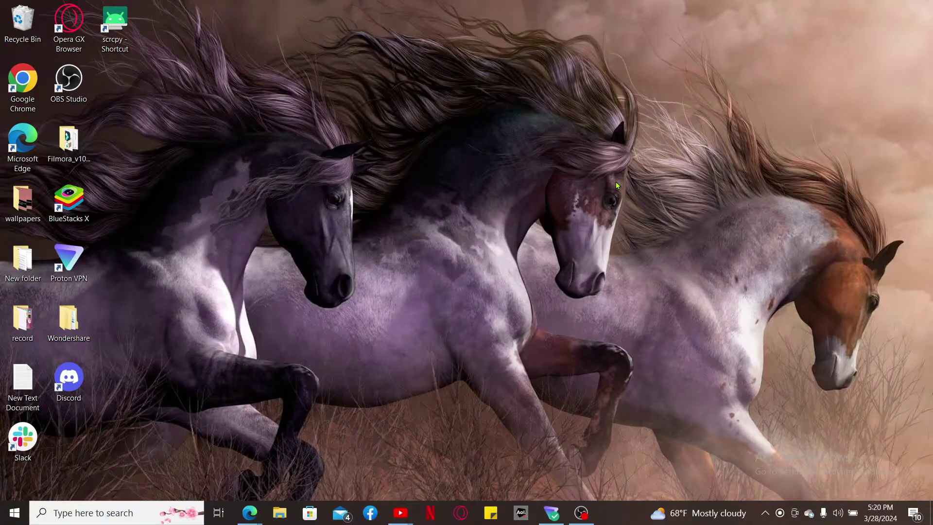
Launch Edge and load westernunion.com from the address bar autocomplete
left_click(249, 513)
type("w")
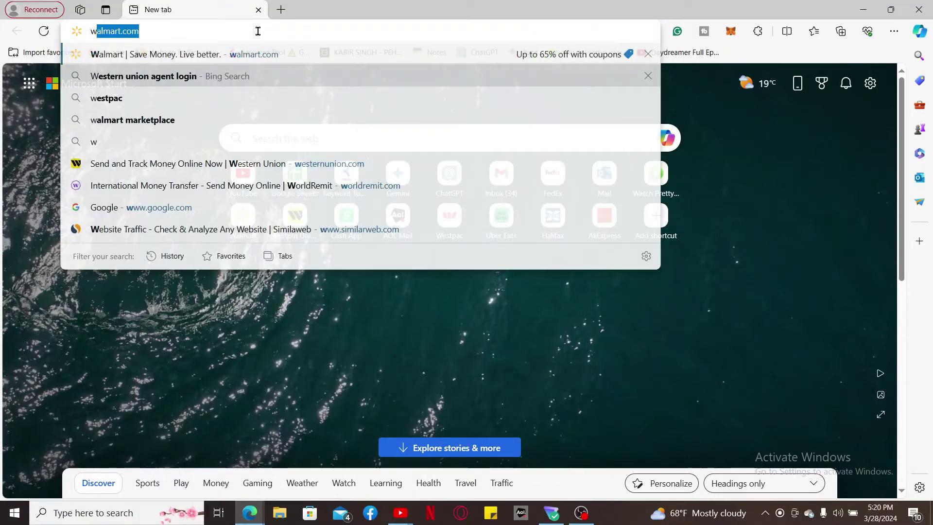
type("s")
key("BackSpace")
type("esternunion")
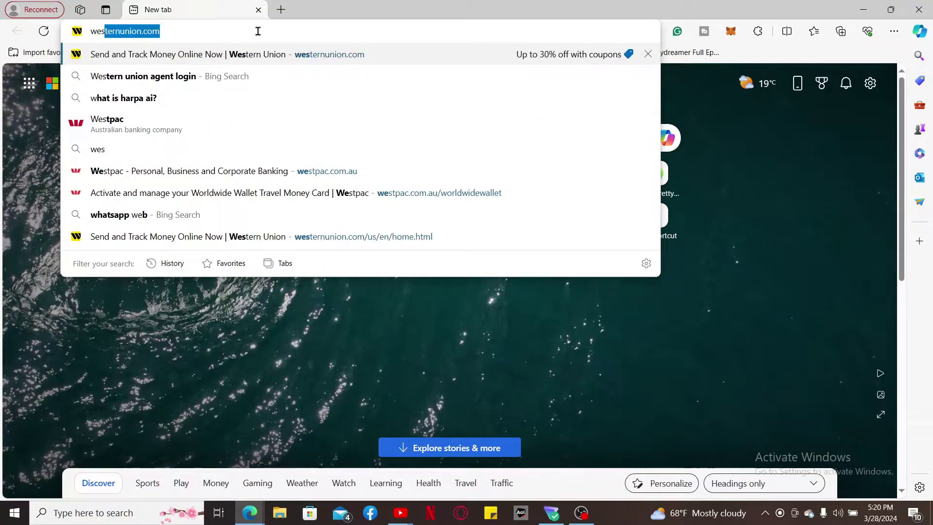
key("Return")
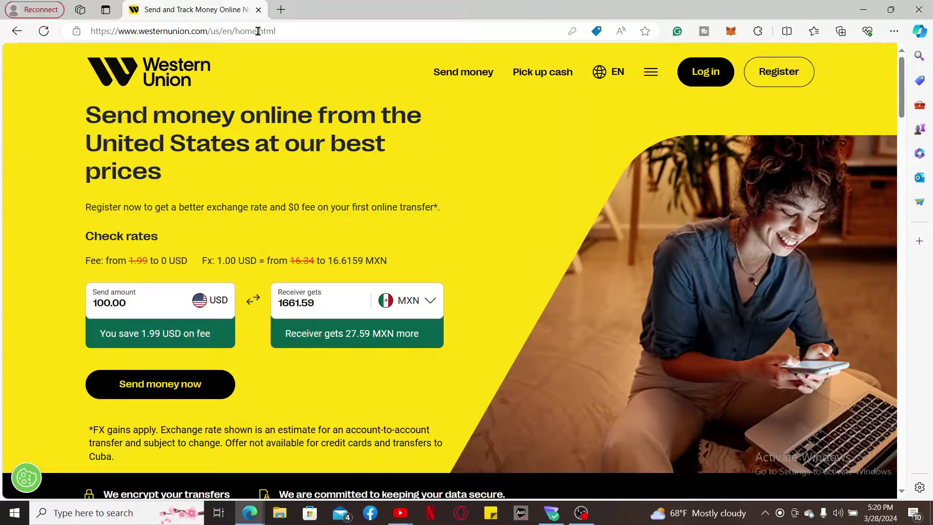
Log in to the Western Union account to reach Send Money Online
left_click(701, 75)
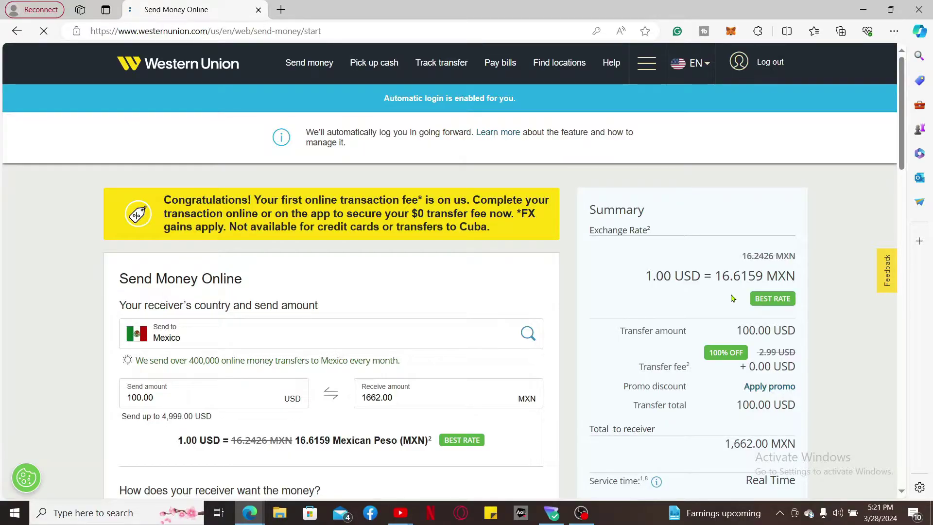
Replace the first name on the account profile with a new one and save
left_click(738, 64)
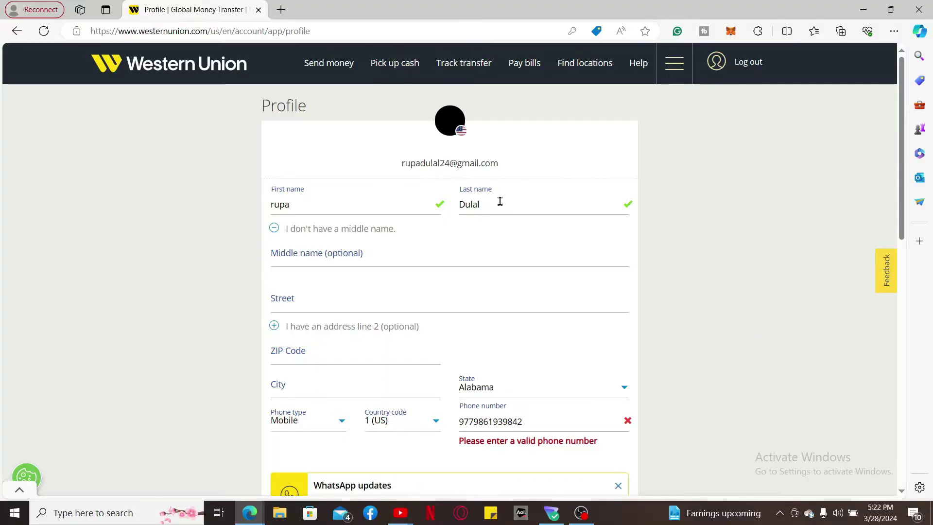
left_click(329, 205)
key("BackSpace")
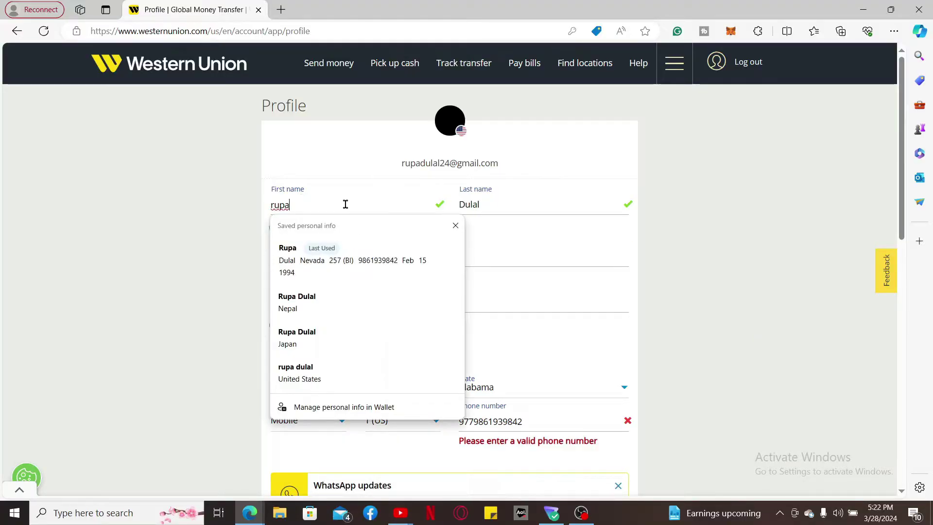
key("BackSpace")
key("BackSpace")
key("BackSpace")
type("r")
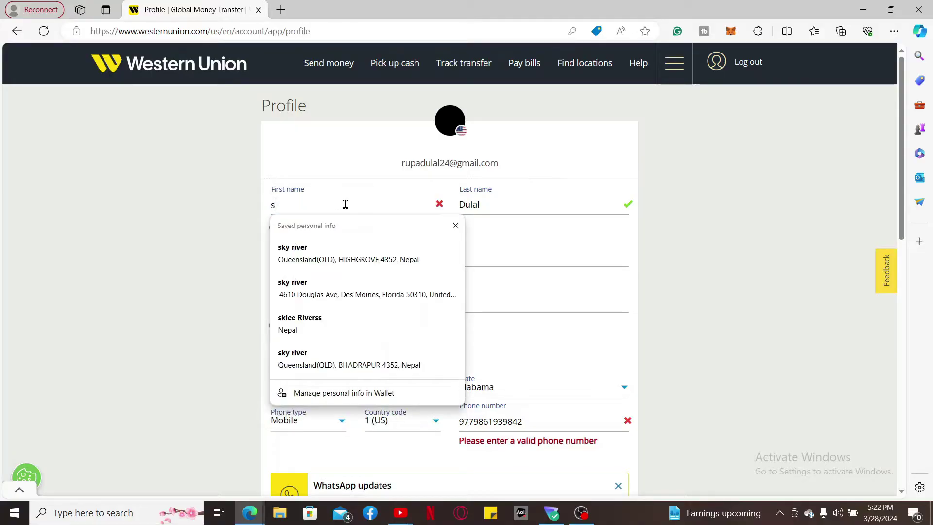
type("up")
scroll(539, 416, "down", 5)
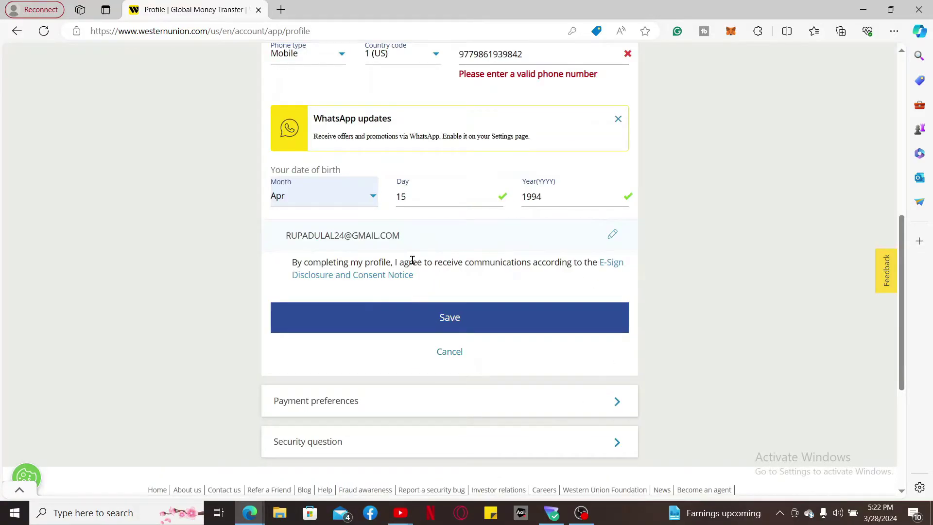
left_click(481, 323)
scroll(753, 332, "down", 5)
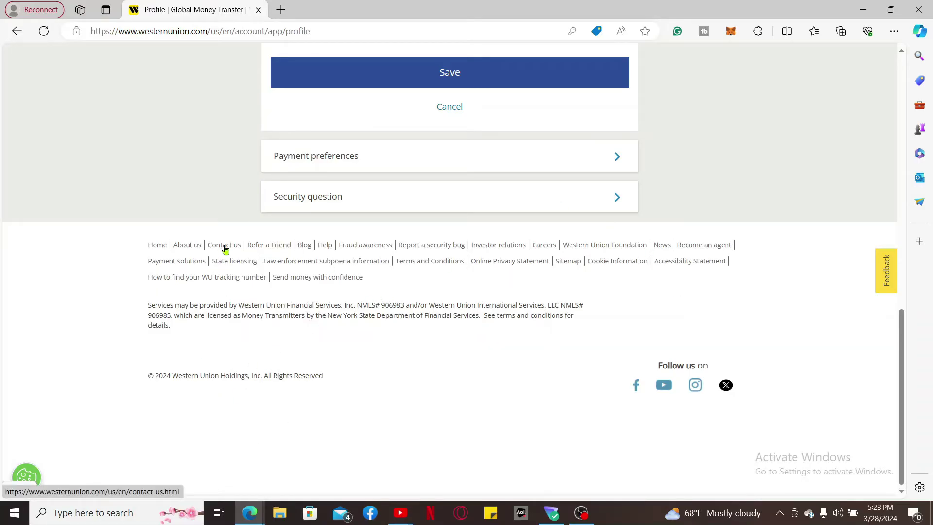
Show the Contact Us page with the customer care phone numbers
left_click(227, 250)
scroll(394, 338, "down", 1)
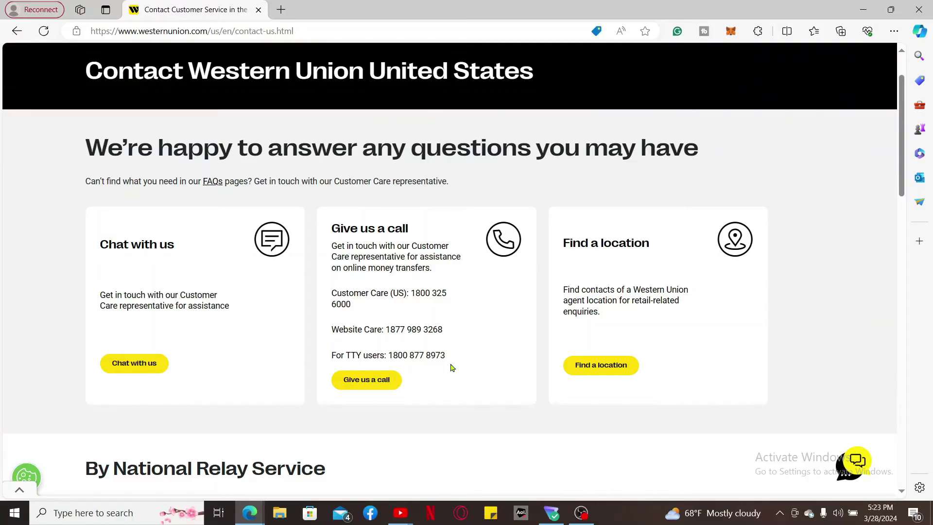
left_click(863, 10)
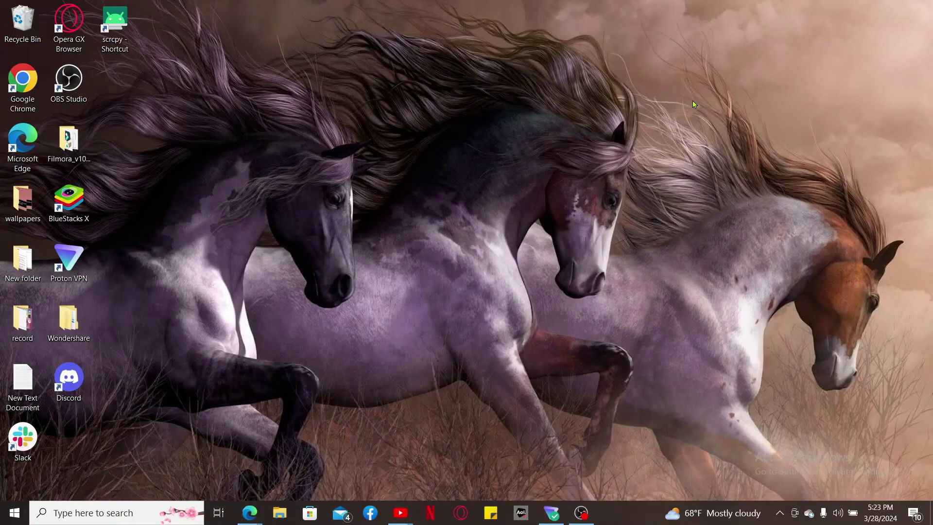